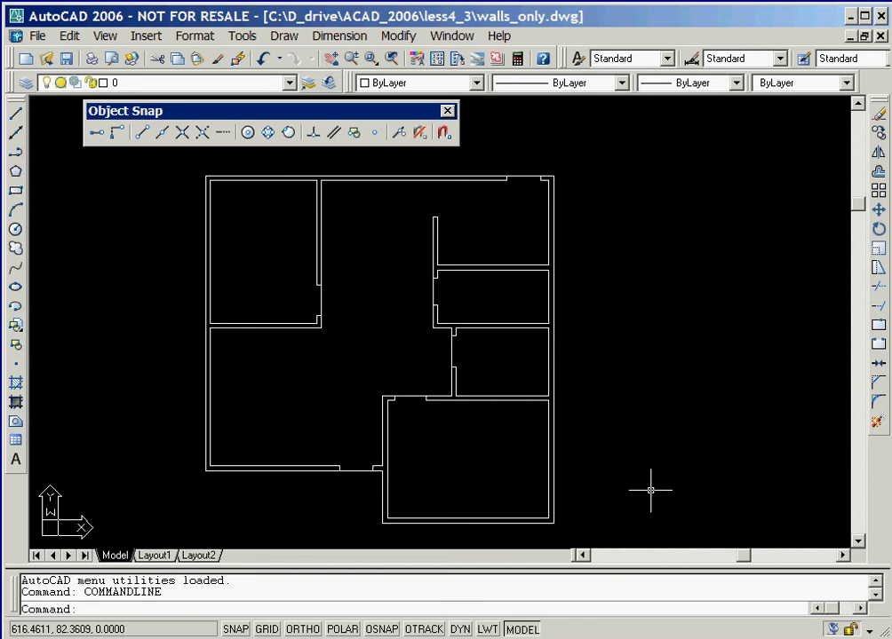
# Step: Create a new layer named Bathroom with the colour cyan and make it the current layer
pyautogui.click(28, 88)
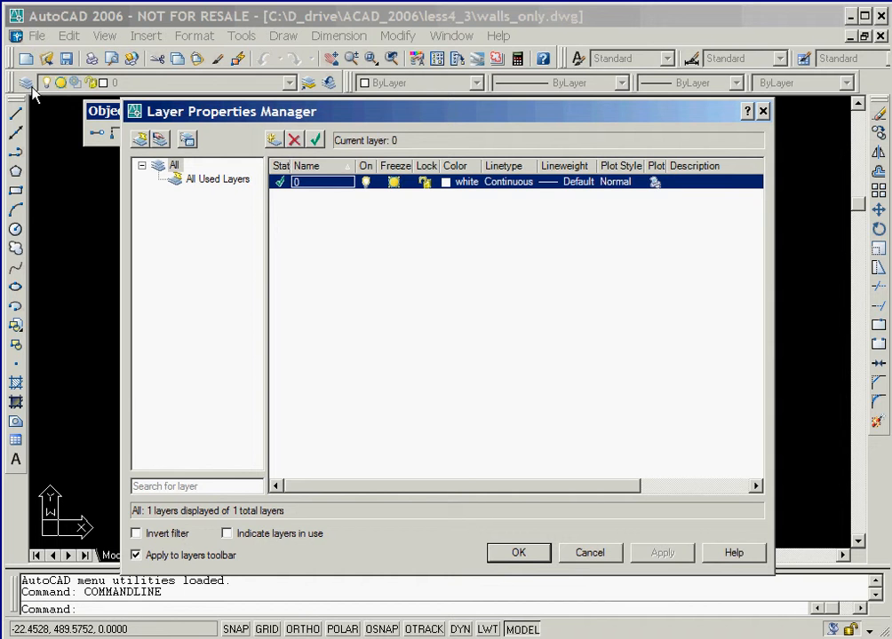
pyautogui.click(274, 142)
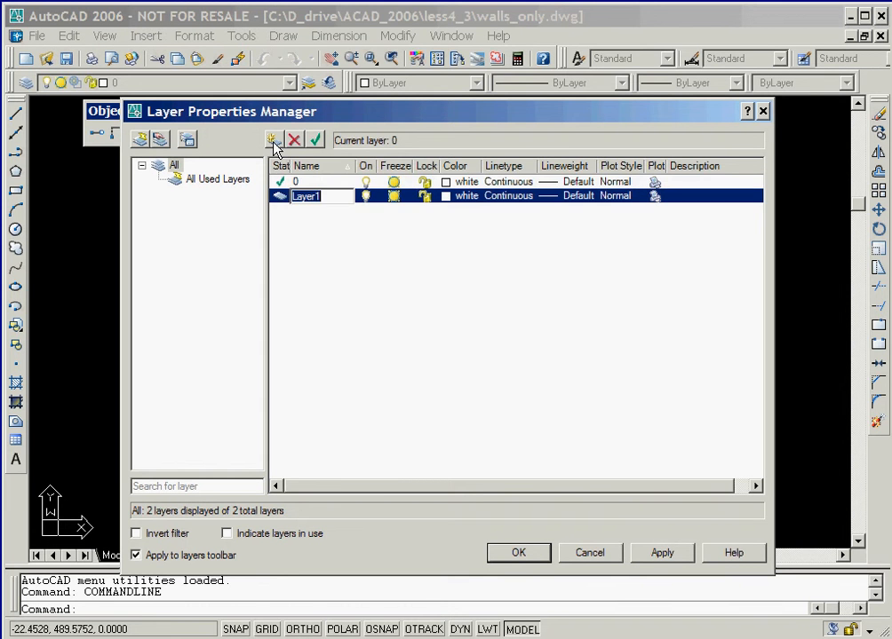
pyautogui.write('Bathroom')
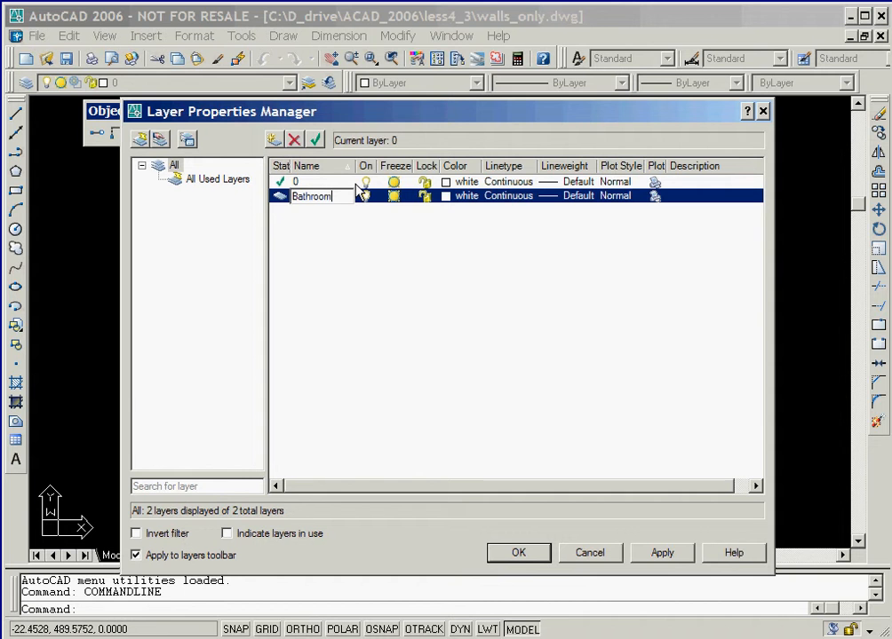
pyautogui.click(446, 196)
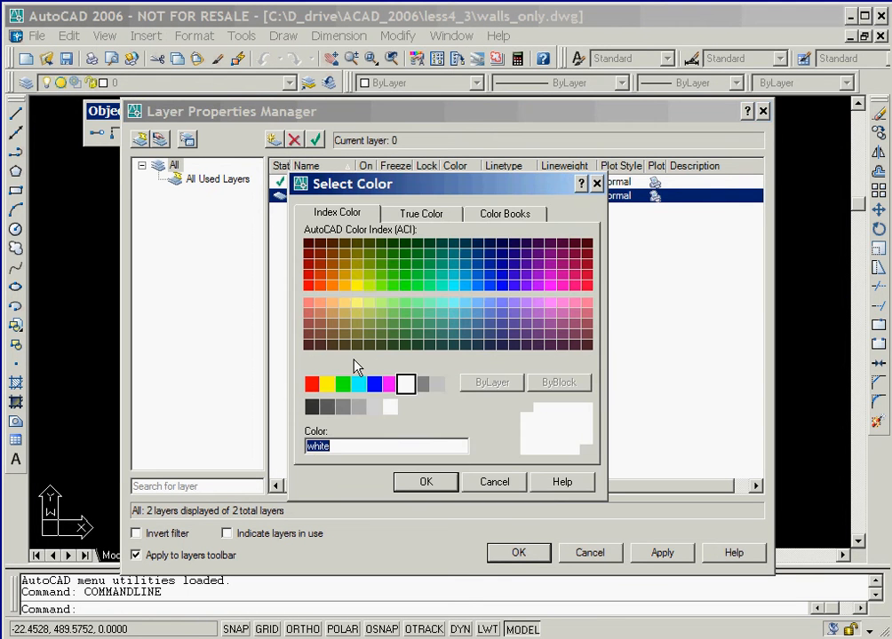
pyautogui.click(358, 383)
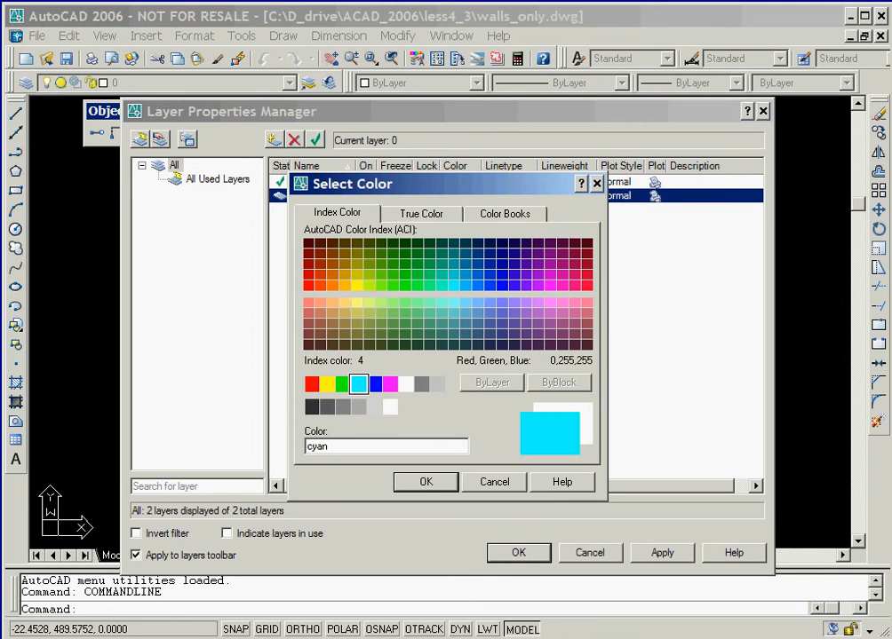
pyautogui.click(423, 484)
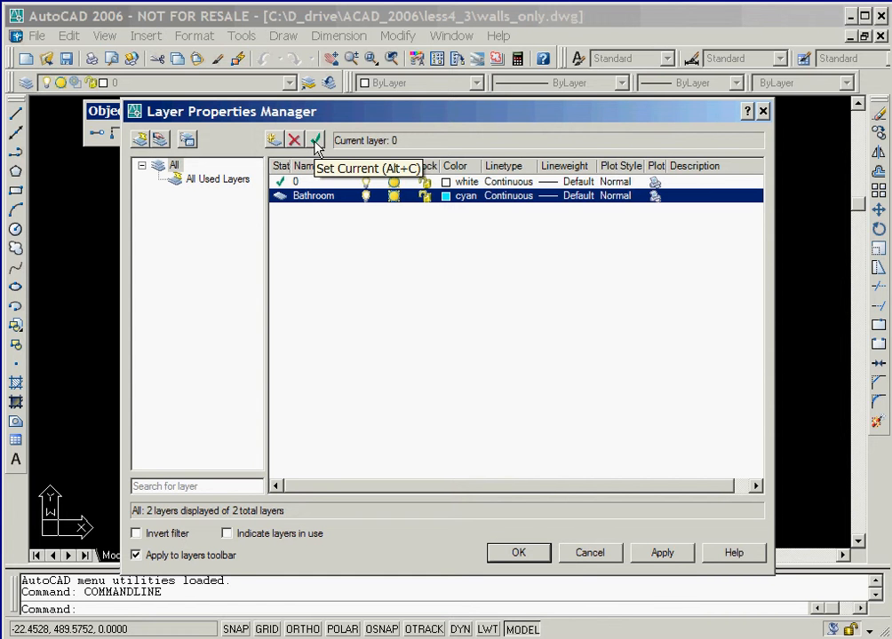
pyautogui.click(315, 141)
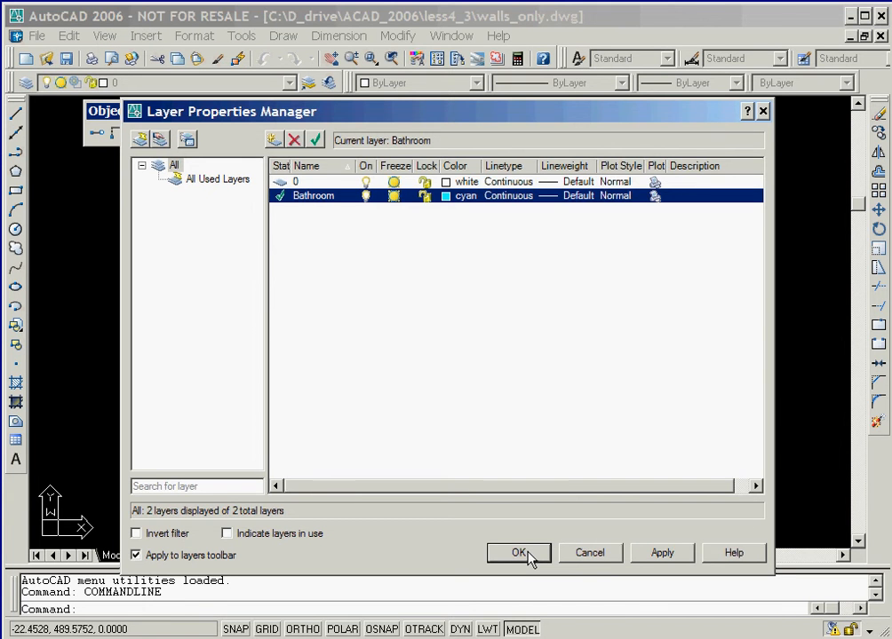
pyautogui.click(518, 553)
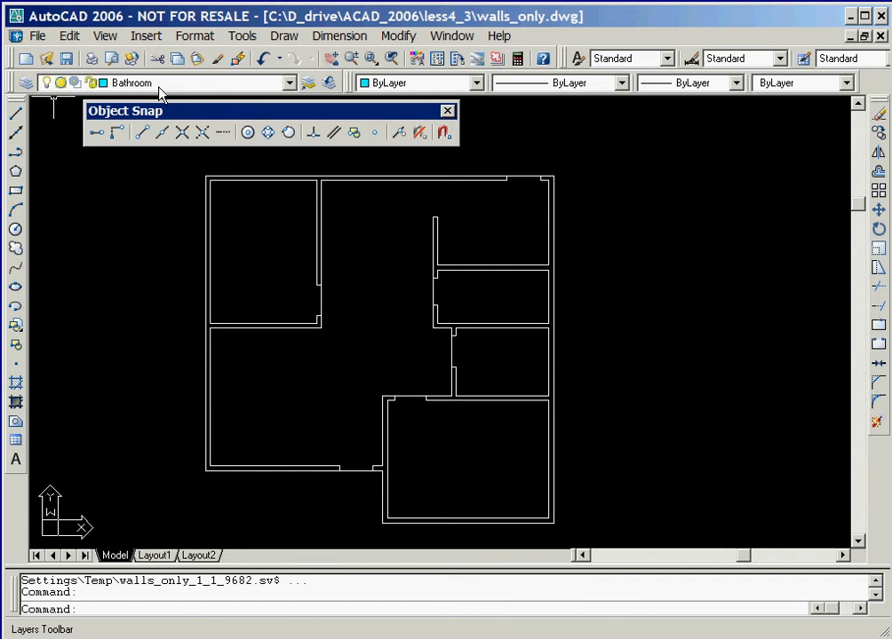
# Step: Draw the bathtub's outer rectangle from the lower-right inside corner of the room above the bottom-right room, with the opposite corner at @-30,70
pyautogui.click(352, 61)
pyautogui.moveTo(402, 379)
pyautogui.mouseDown()
pyautogui.moveTo(410, 298)
pyautogui.moveTo(380, 199)
pyautogui.moveTo(389, 162)
pyautogui.mouseUp()
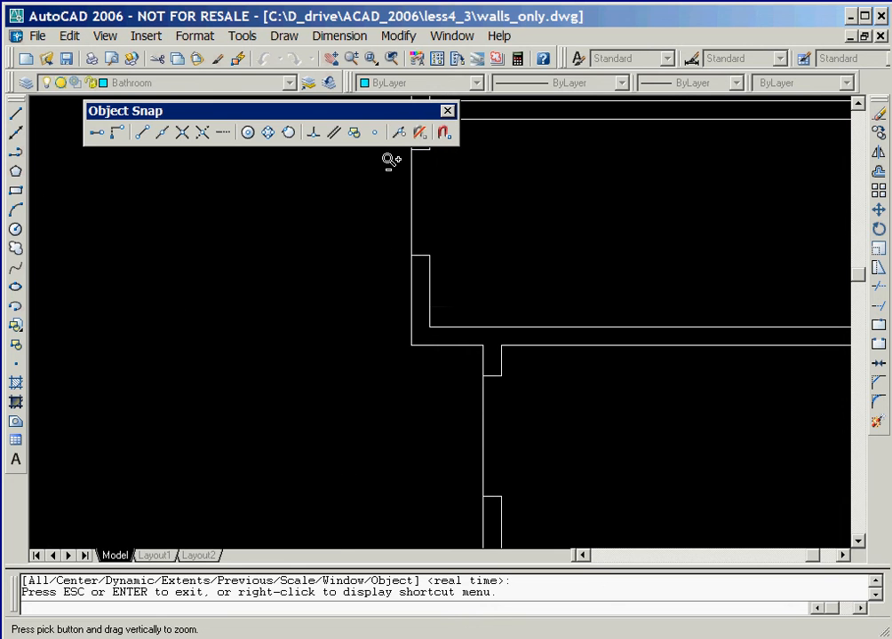
pyautogui.press('Escape')
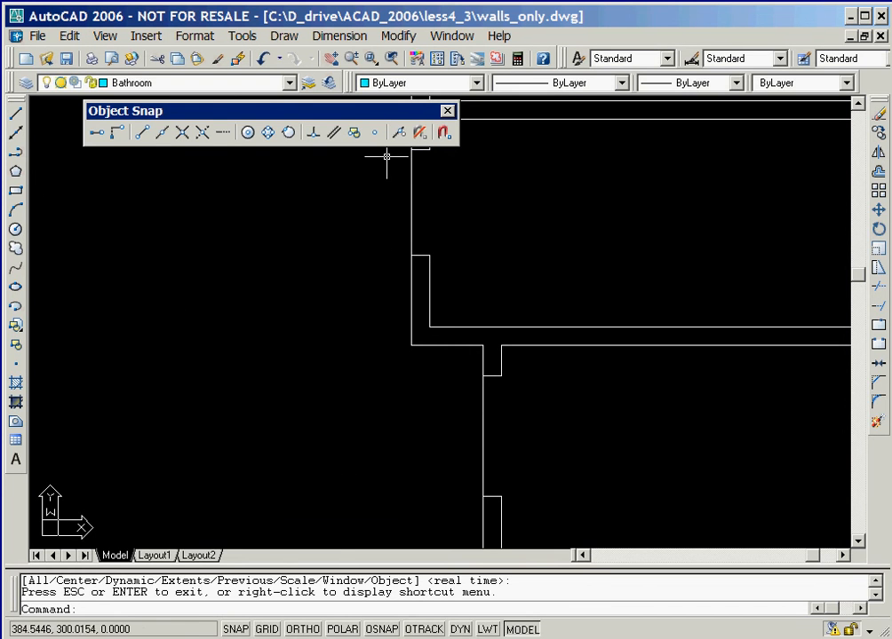
pyautogui.click(332, 60)
pyautogui.moveTo(811, 502)
pyautogui.mouseDown()
pyautogui.moveTo(746, 476)
pyautogui.moveTo(620, 371)
pyautogui.mouseUp()
pyautogui.press('Escape')
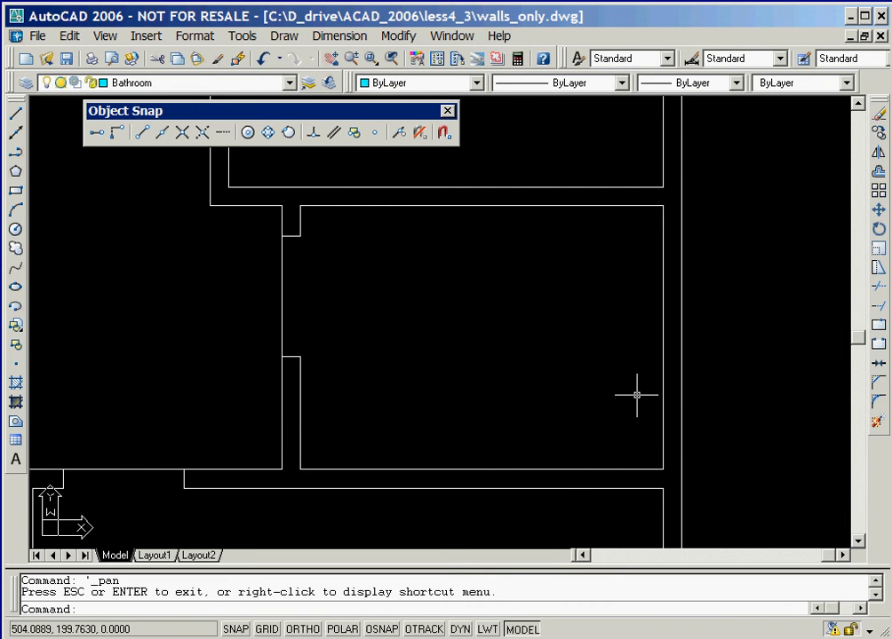
pyautogui.click(16, 191)
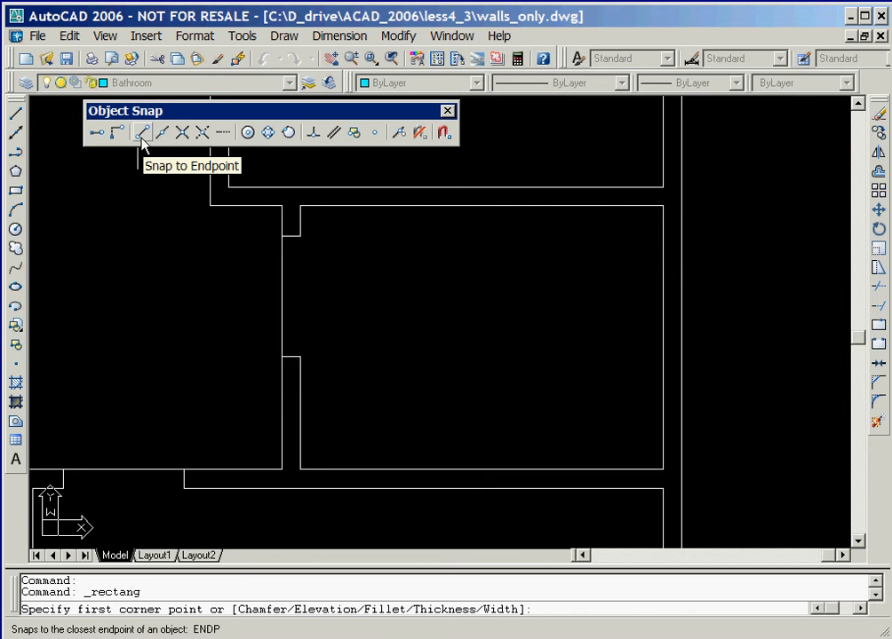
pyautogui.click(142, 133)
pyautogui.click(166, 172)
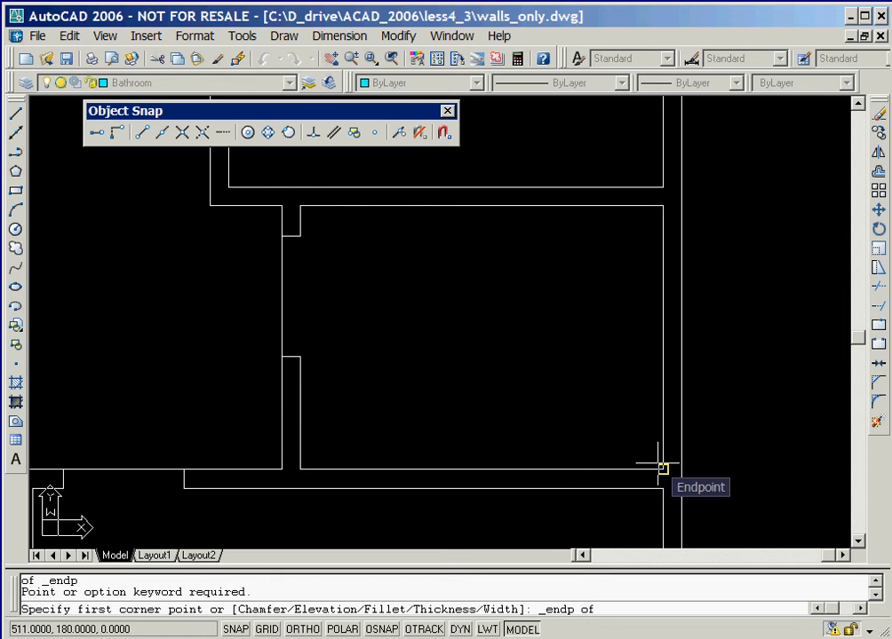
pyautogui.click(658, 463)
pyautogui.write('@-30,70')
pyautogui.press('Return')
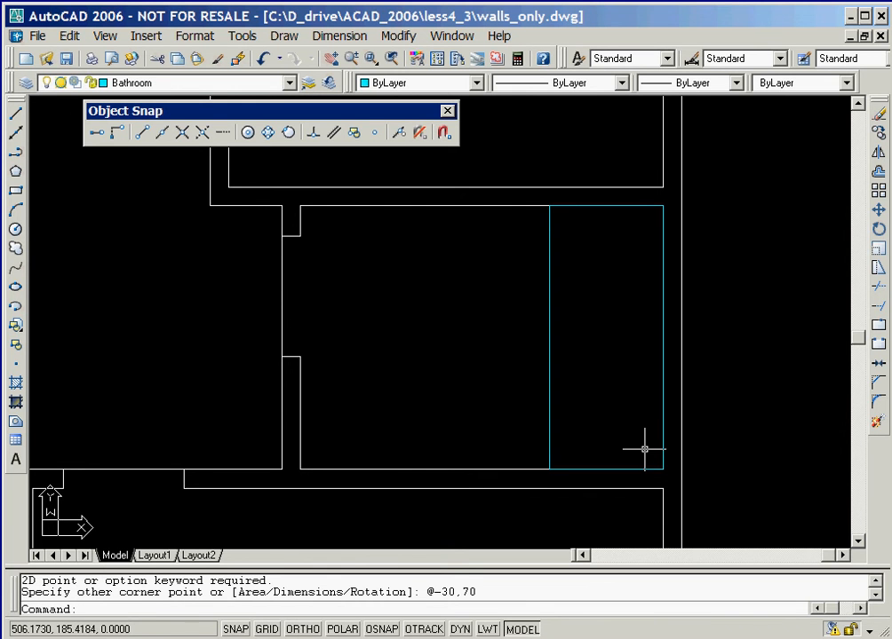
# Step: Draw the tub's inner rectangle, starting its first corner at an offset of @-3,3 from the outer rectangle's lower-right endpoint
pyautogui.click(16, 192)
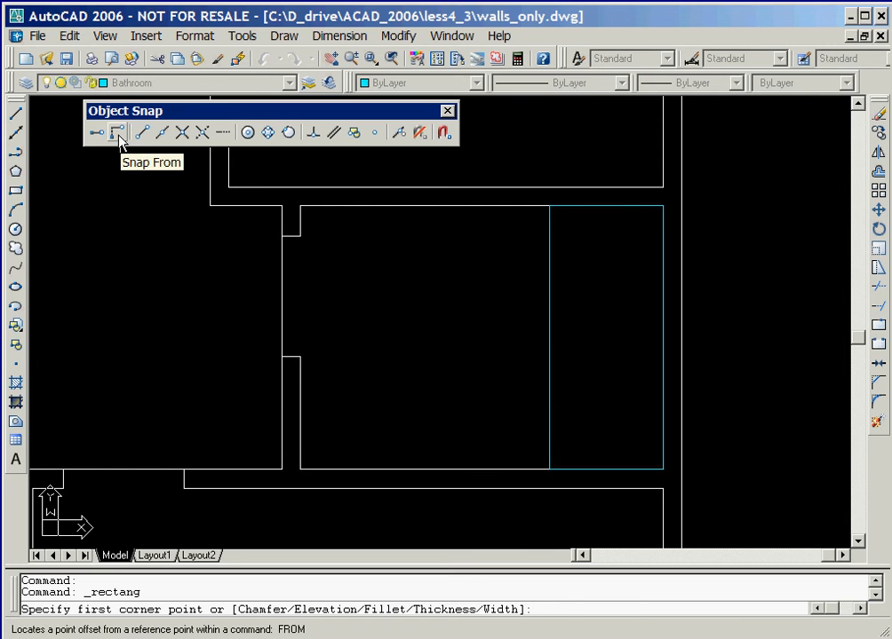
pyautogui.click(118, 134)
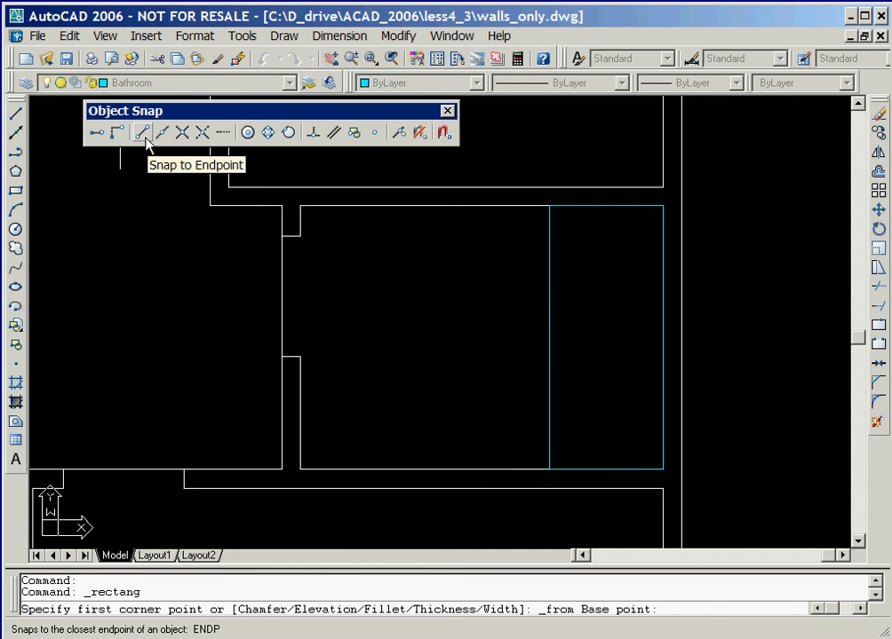
pyautogui.click(144, 135)
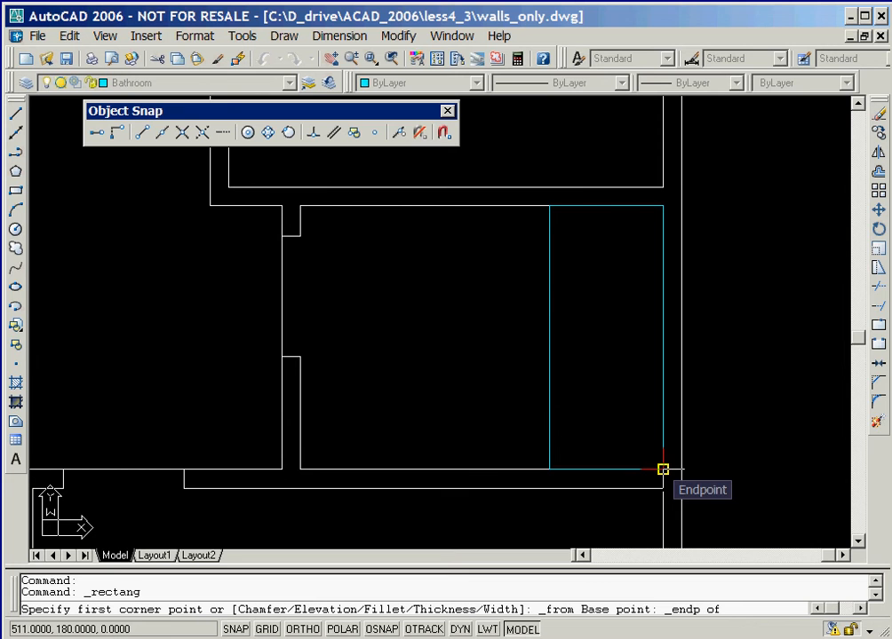
pyautogui.click(663, 469)
pyautogui.write('@-3,3')
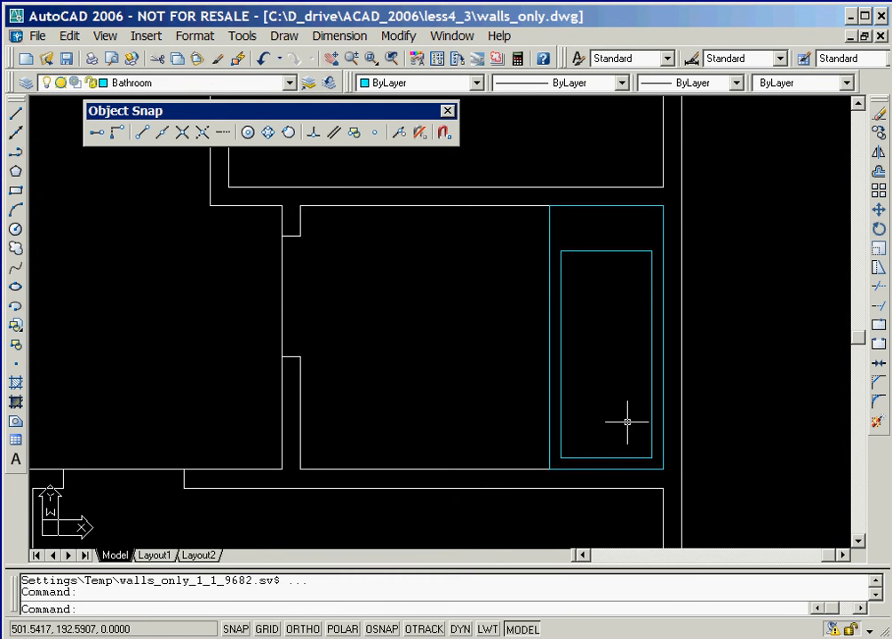
# Step: Explode the inner tub rectangle and fillet its four corners
pyautogui.click(877, 425)
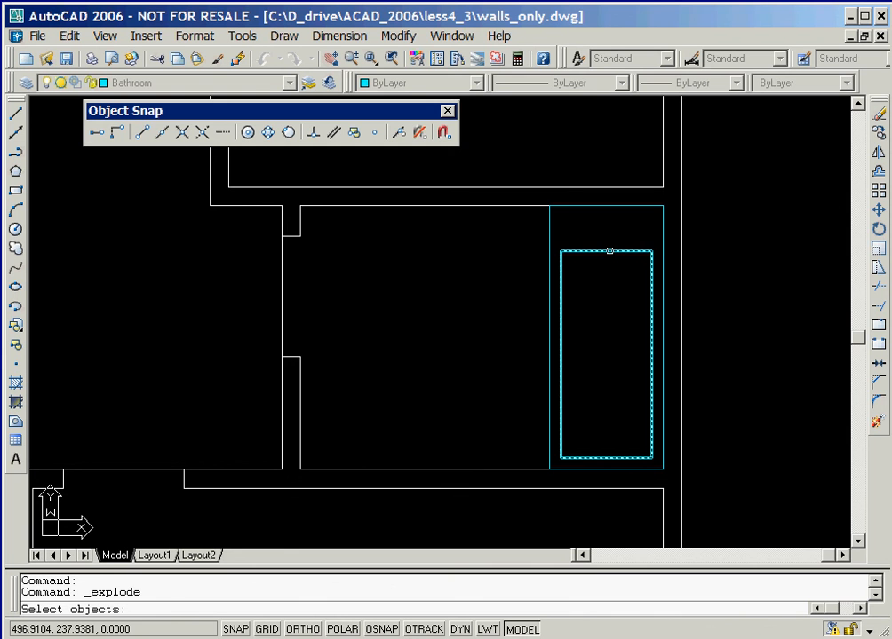
pyautogui.click(609, 251)
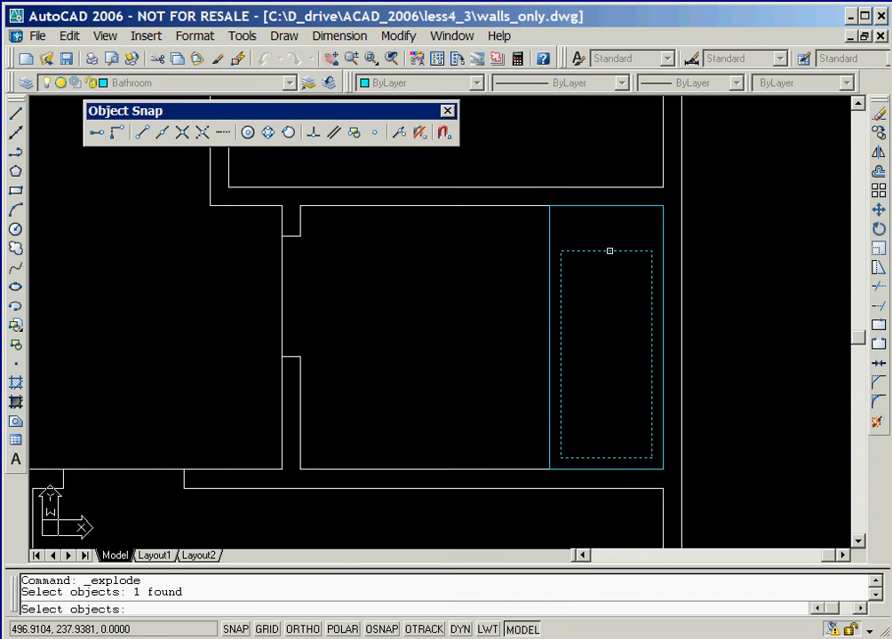
pyautogui.press('Return')
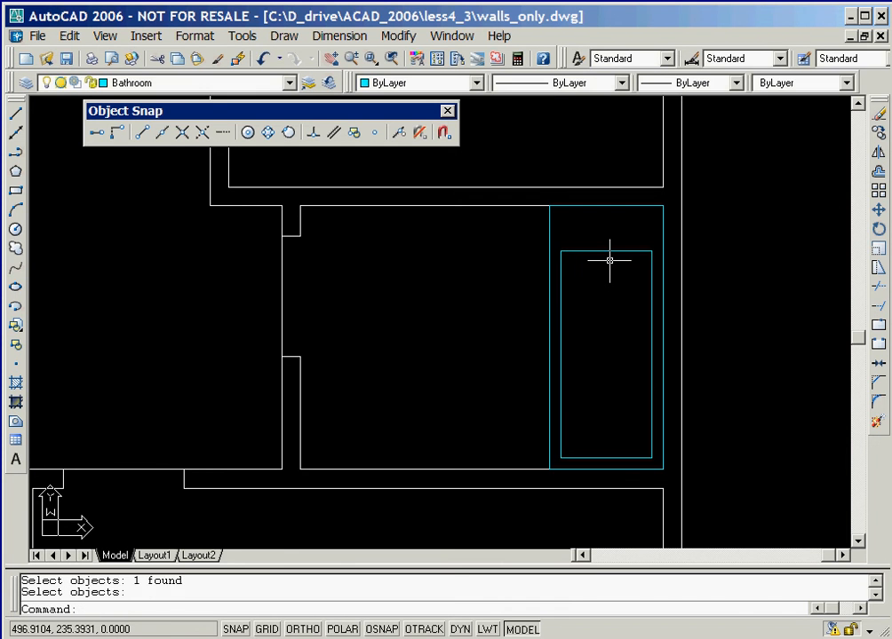
pyautogui.click(878, 404)
pyautogui.rightClick(849, 305)
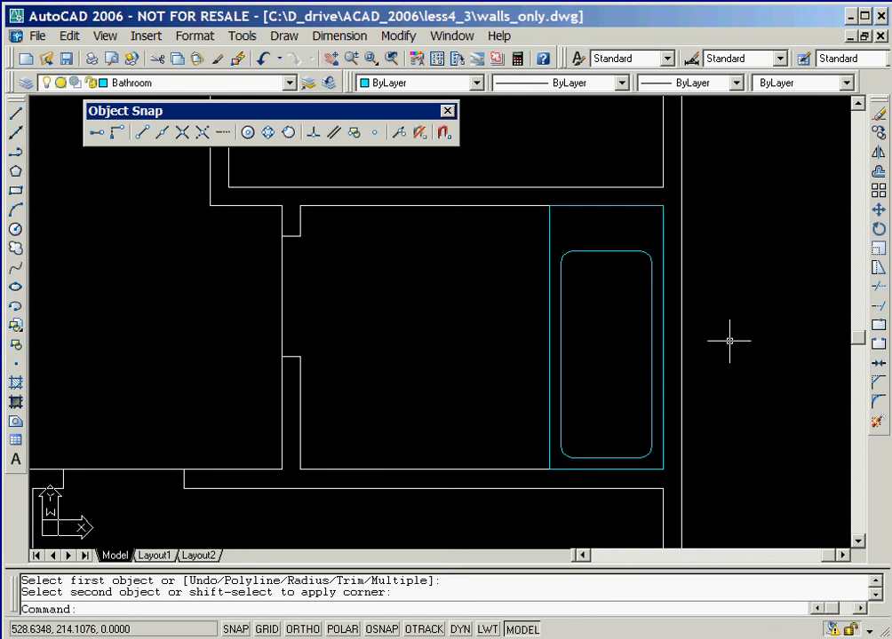
# Step: Turn layer 0 off and on again, and switch the Bathroom layer off with layer 0 made current
pyautogui.click(290, 84)
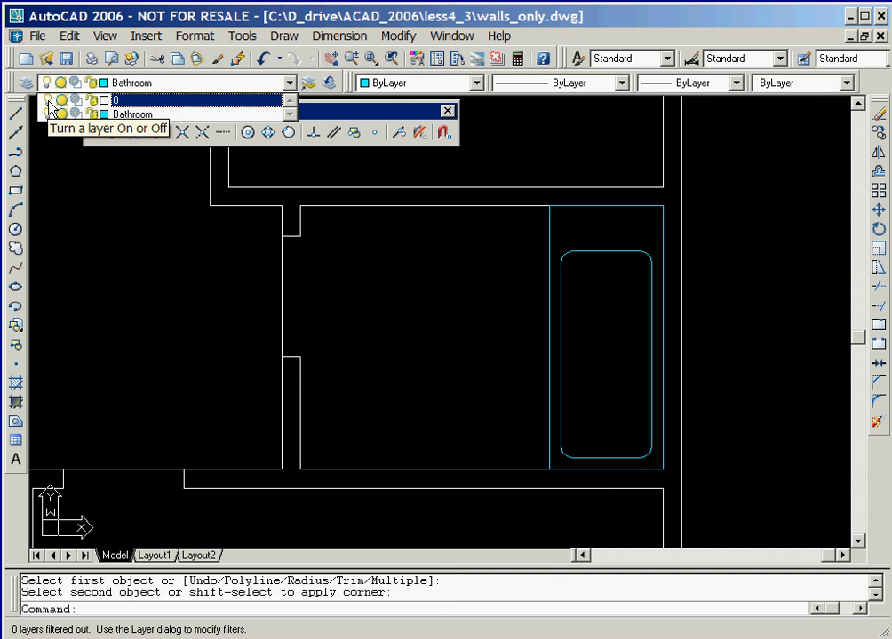
pyautogui.click(144, 115)
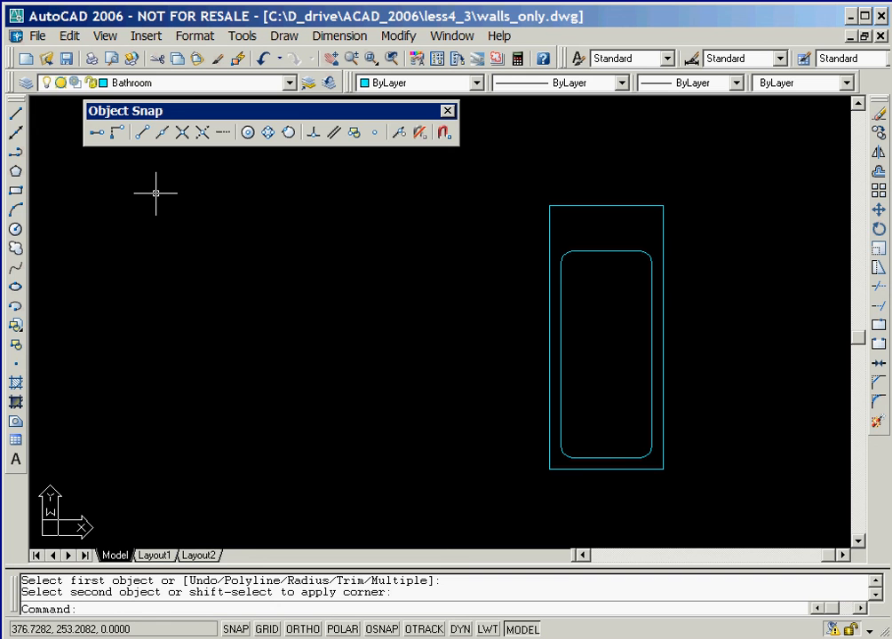
pyautogui.click(146, 83)
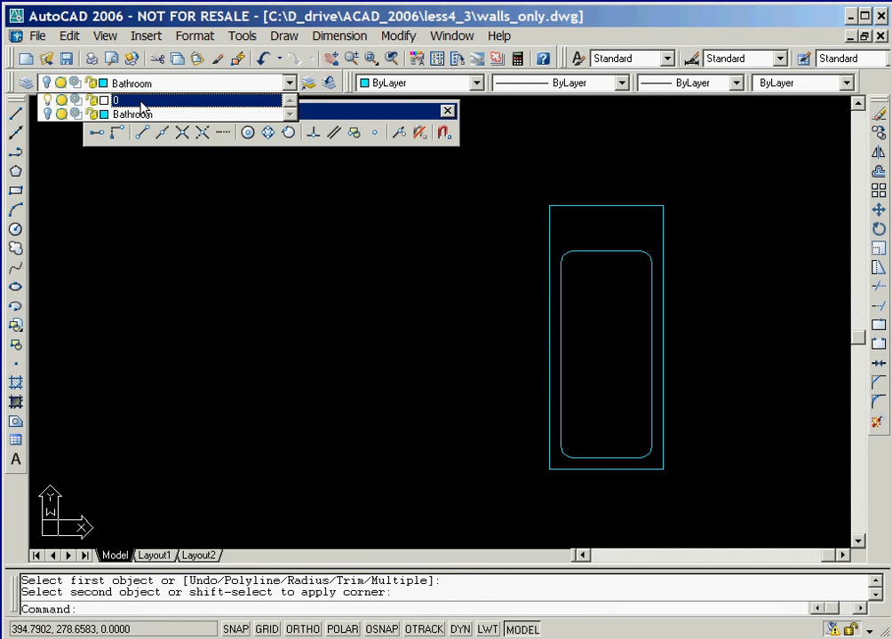
pyautogui.click(142, 102)
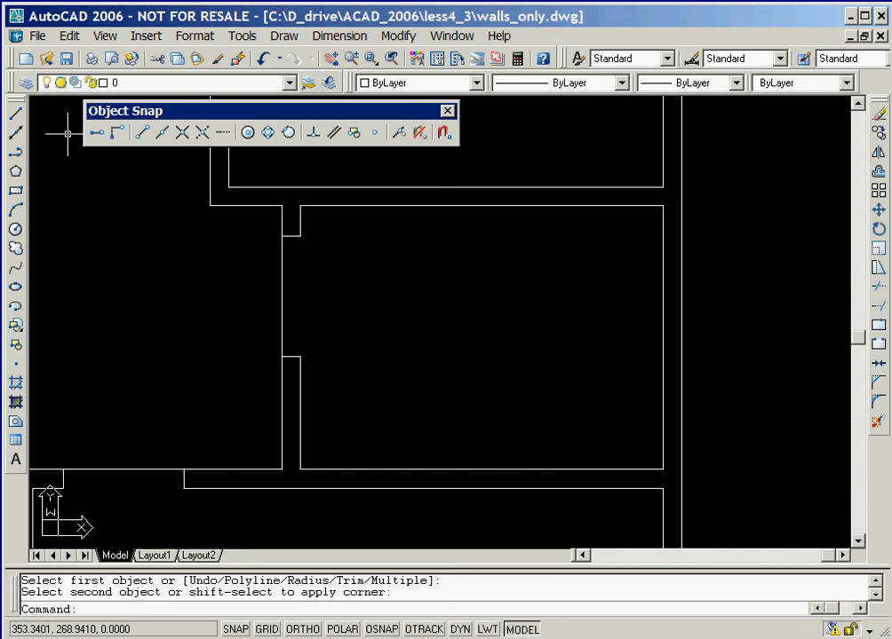
# Step: Create a new layer named Walls with the colour green and make it the current layer
pyautogui.click(27, 83)
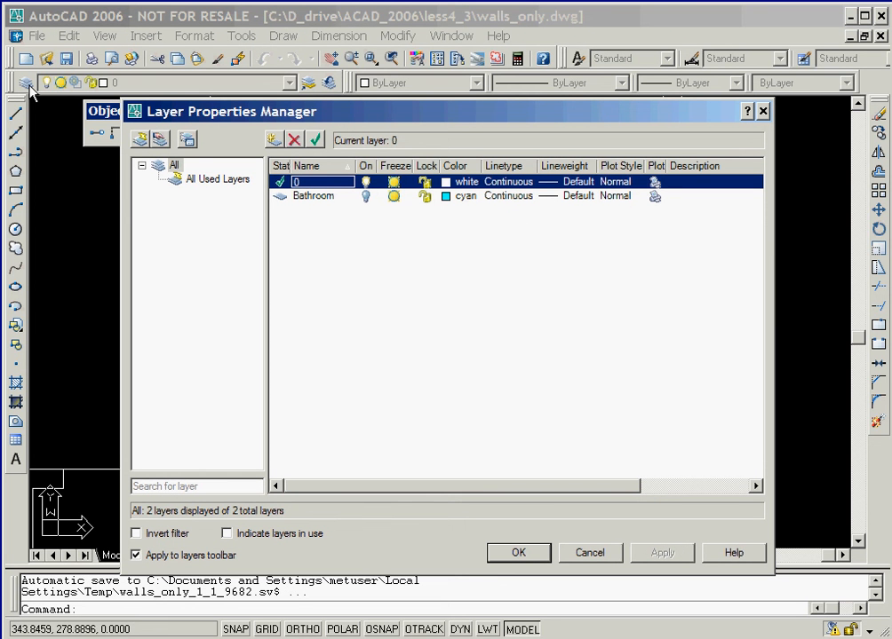
pyautogui.click(275, 143)
pyautogui.write('Walls')
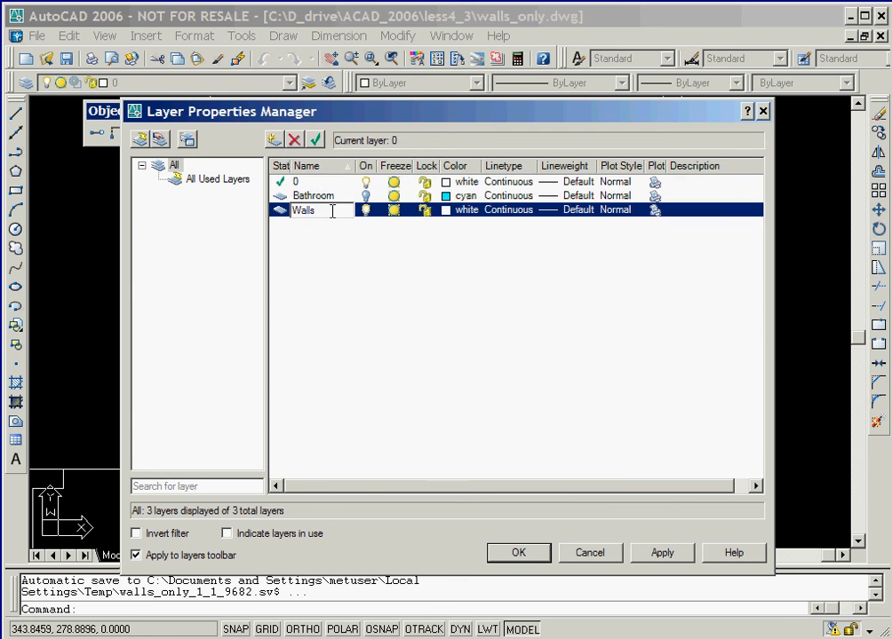
pyautogui.click(458, 209)
pyautogui.click(342, 384)
pyautogui.click(426, 482)
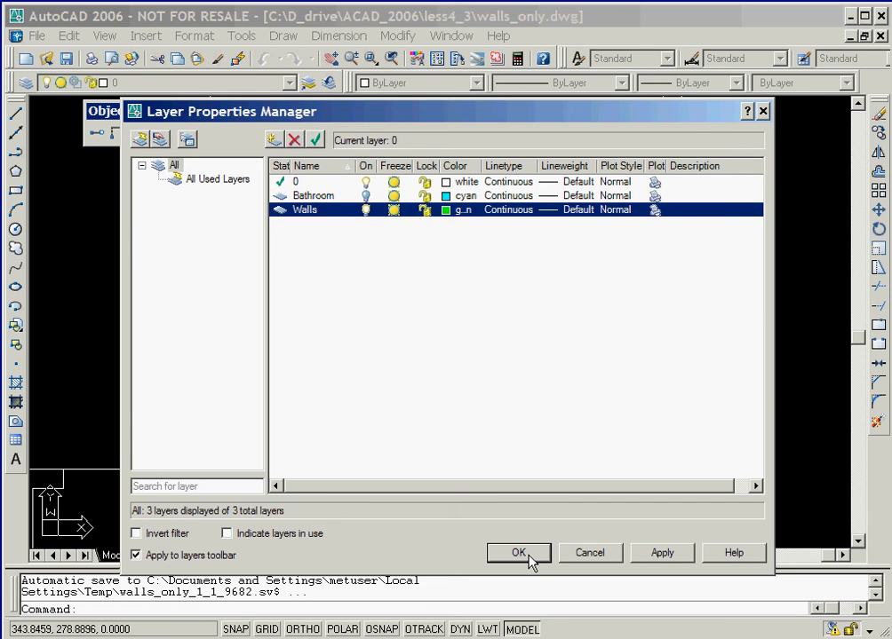
pyautogui.click(519, 553)
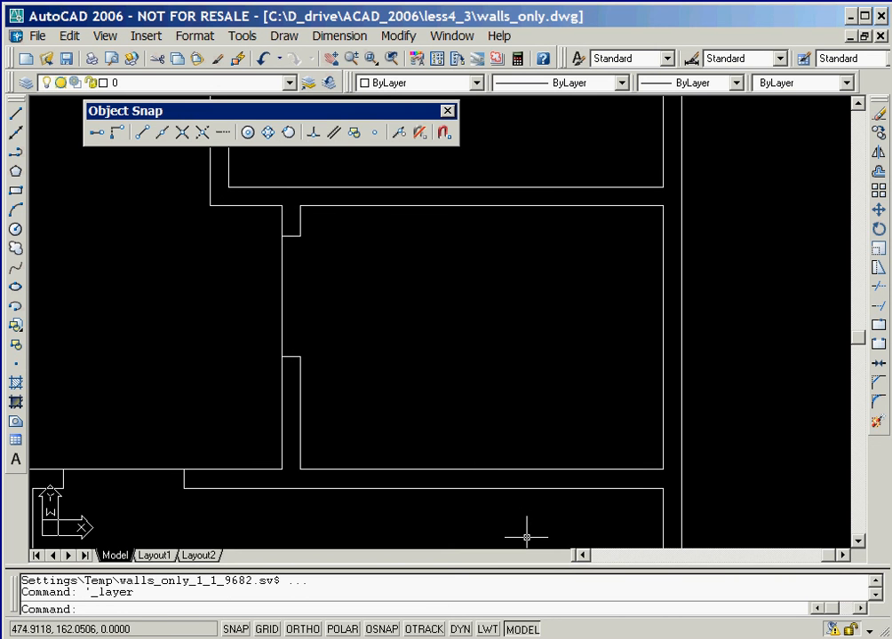
pyautogui.click(160, 82)
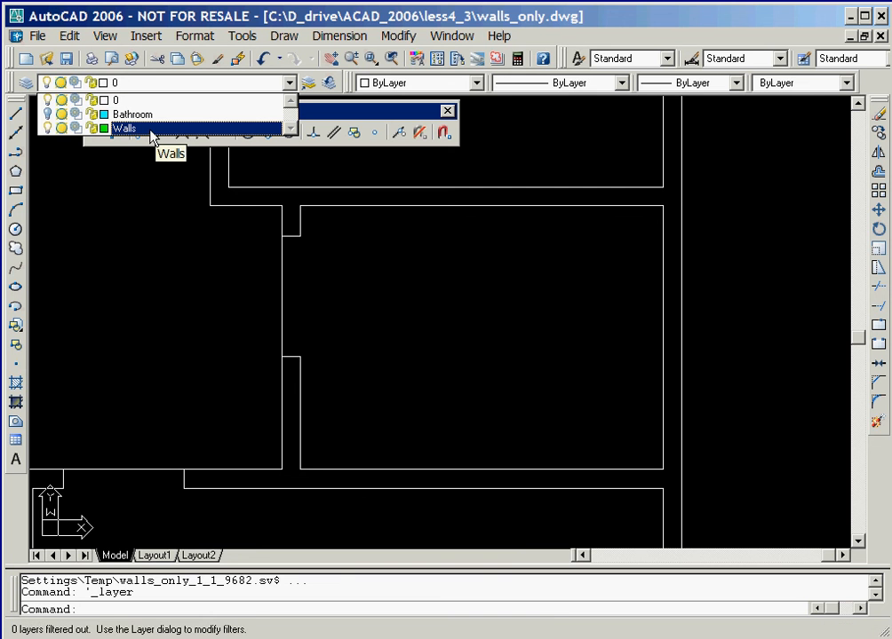
pyautogui.click(151, 132)
# Step: Select all the walls of the floor plan with a window and move them to the Walls layer
pyautogui.moveTo(370, 58); pyautogui.dragTo(373, 226)
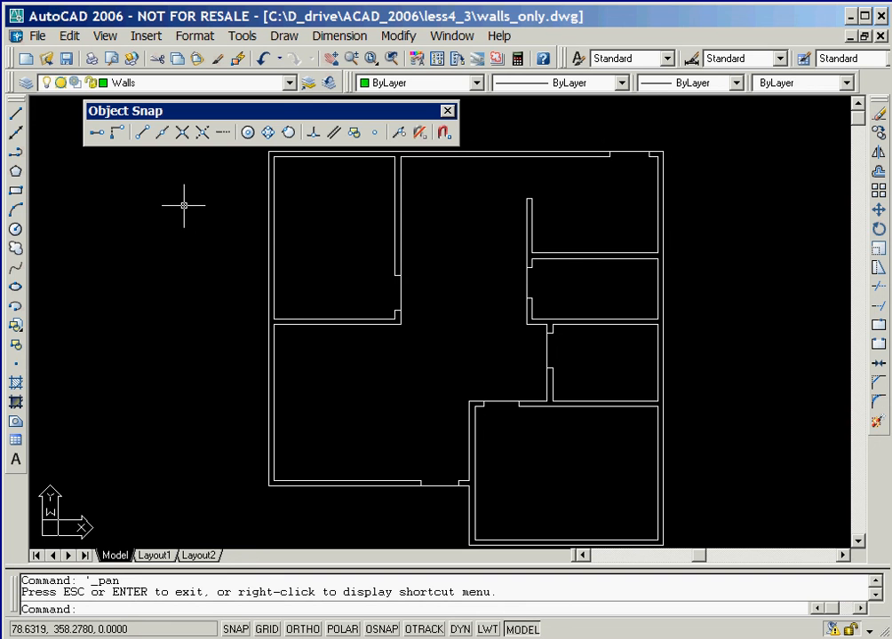
pyautogui.click(59, 121)
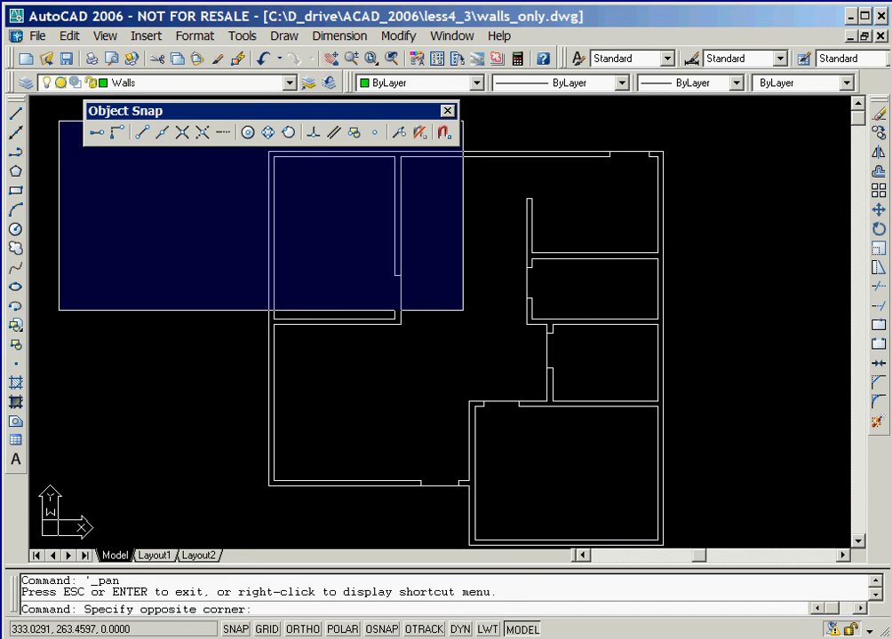
pyautogui.moveTo(621, 451); pyautogui.dragTo(622, 411, button='middle')
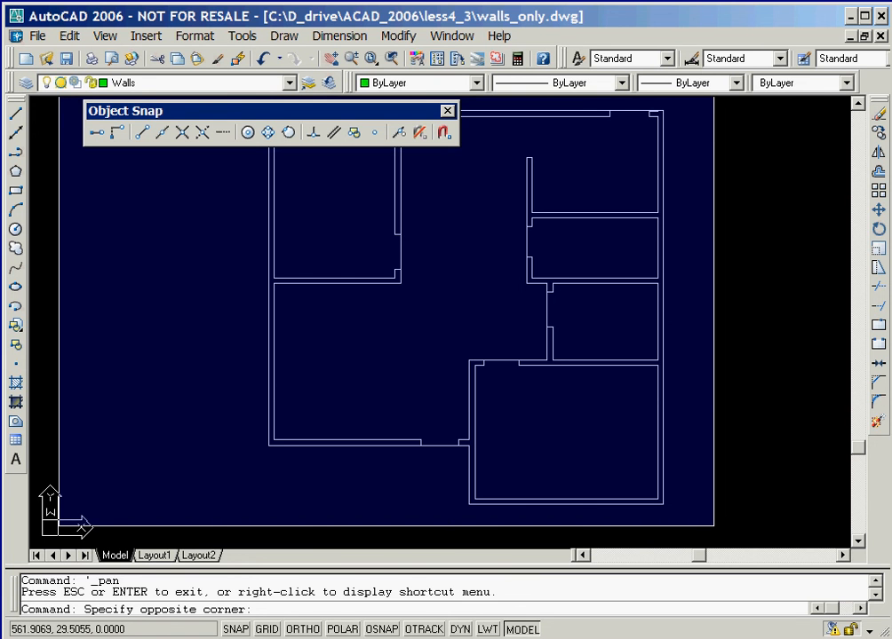
pyautogui.click(713, 526)
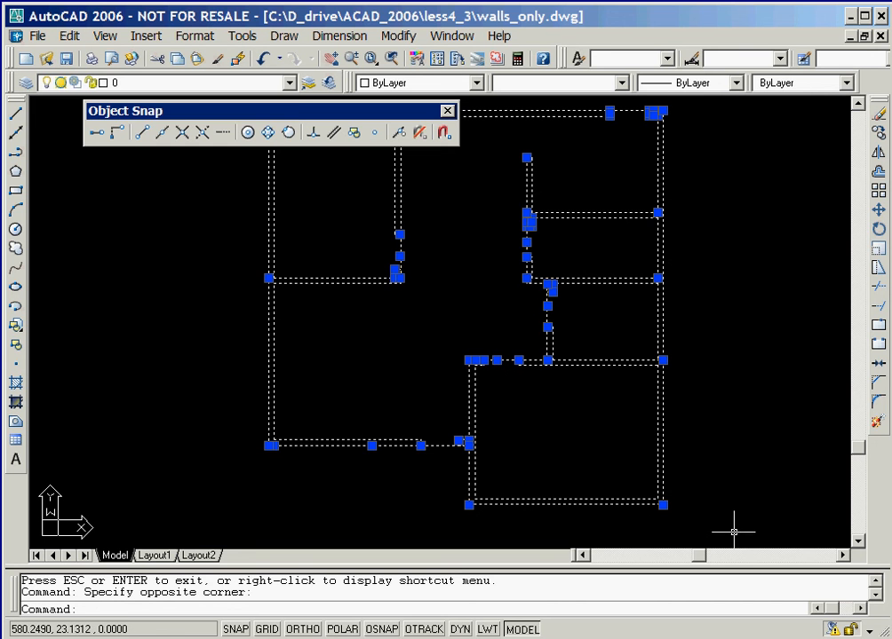
pyautogui.click(289, 82)
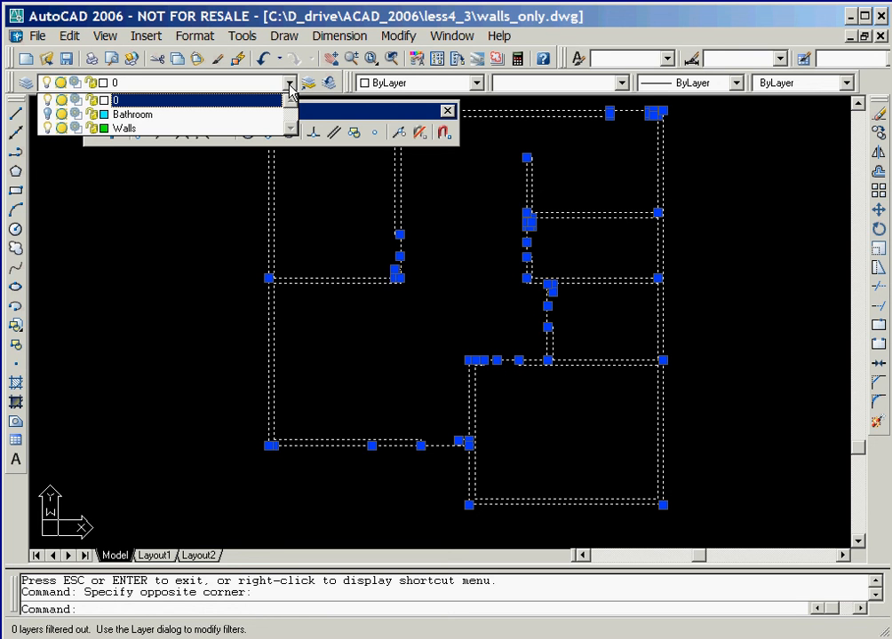
pyautogui.click(144, 133)
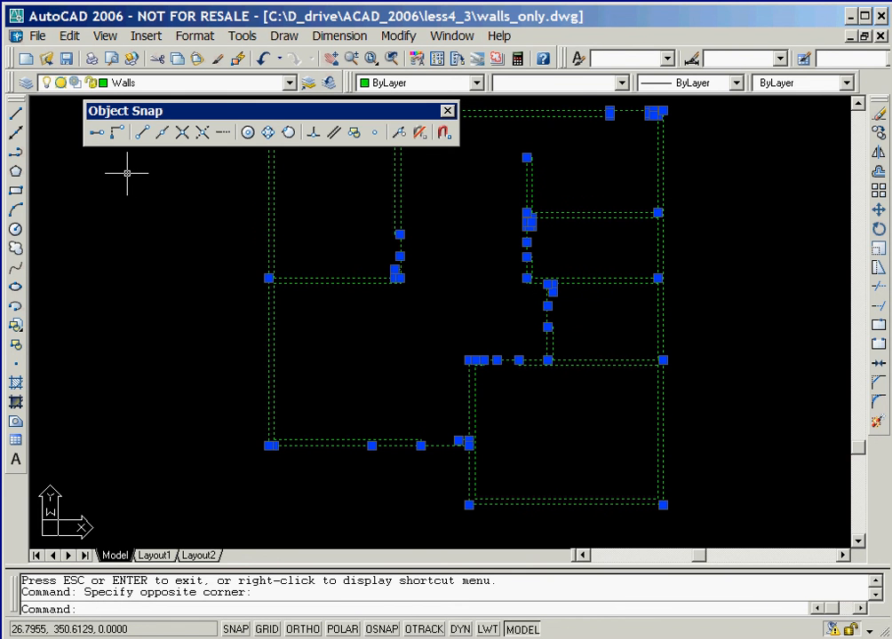